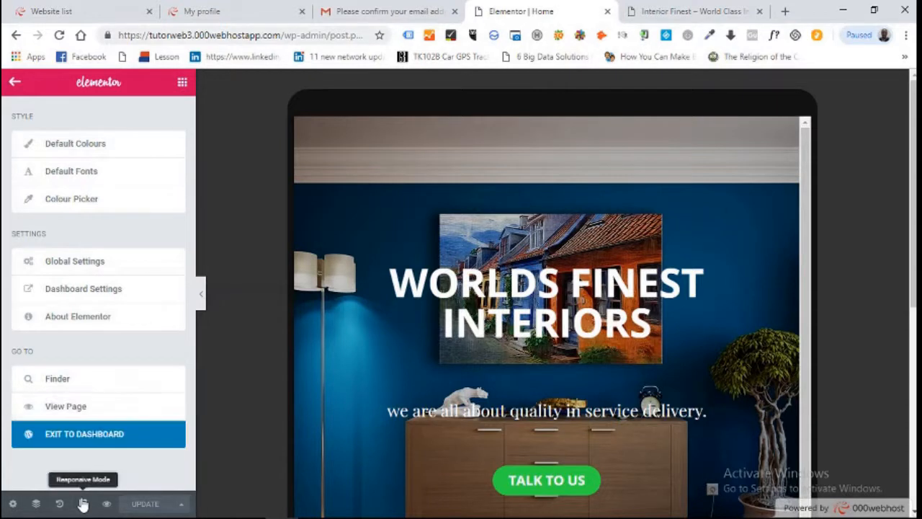
- Exit the Home page Elementor editor back to the WordPress dashboard
{"action": "left_click", "coordinate": [85, 436]}
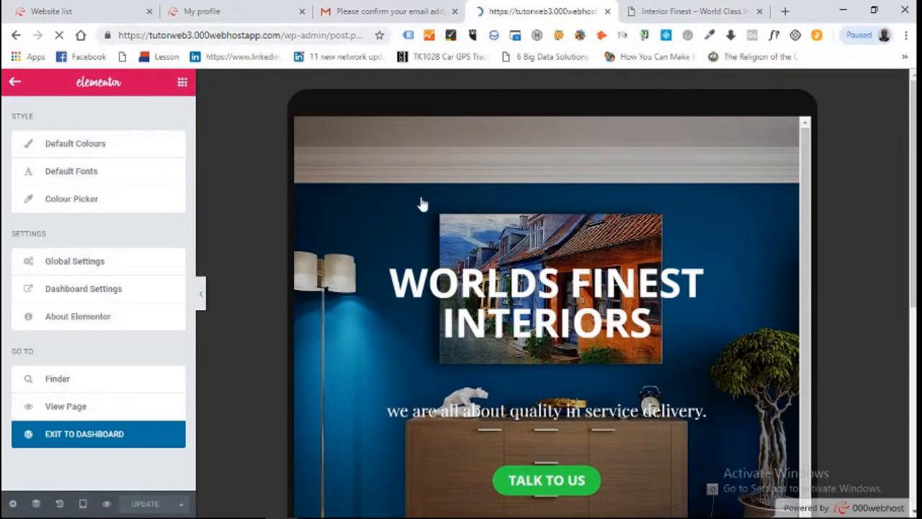
- Load logomakr.com in a new Chrome tab
{"action": "left_click", "coordinate": [784, 11]}
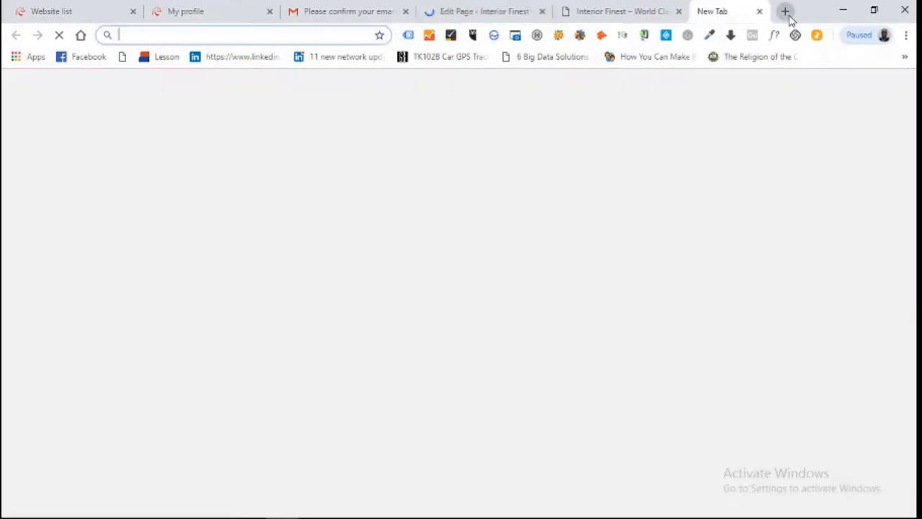
{"action": "type", "text": "l"}
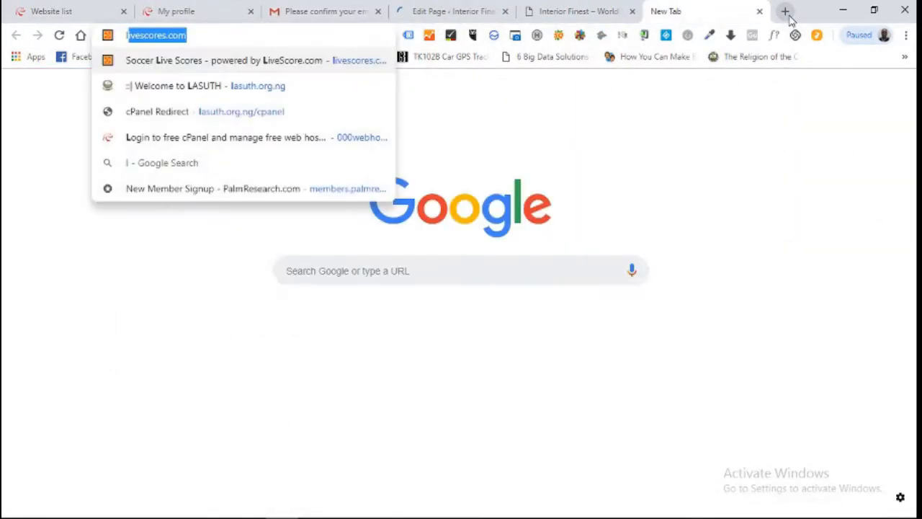
{"action": "type", "text": "ogom"}
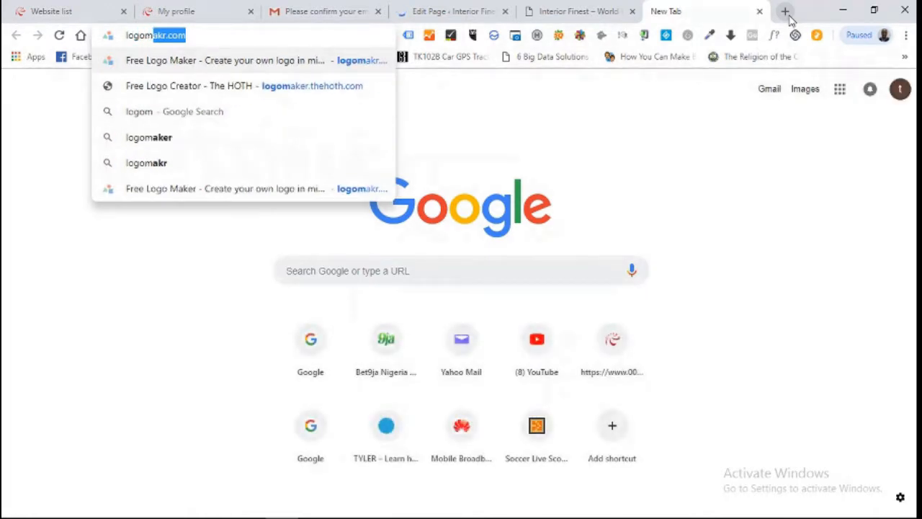
{"action": "type", "text": "akr"}
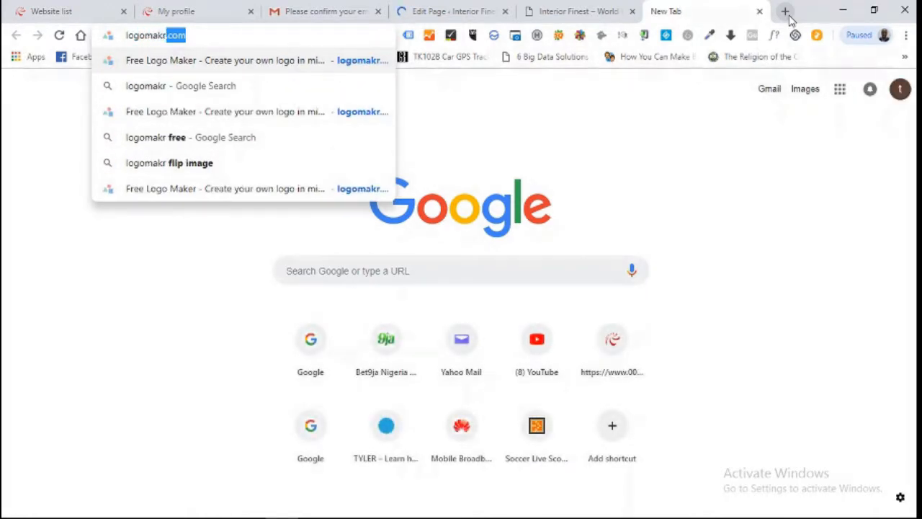
{"action": "key", "text": "Right"}
{"action": "key", "text": "Return"}
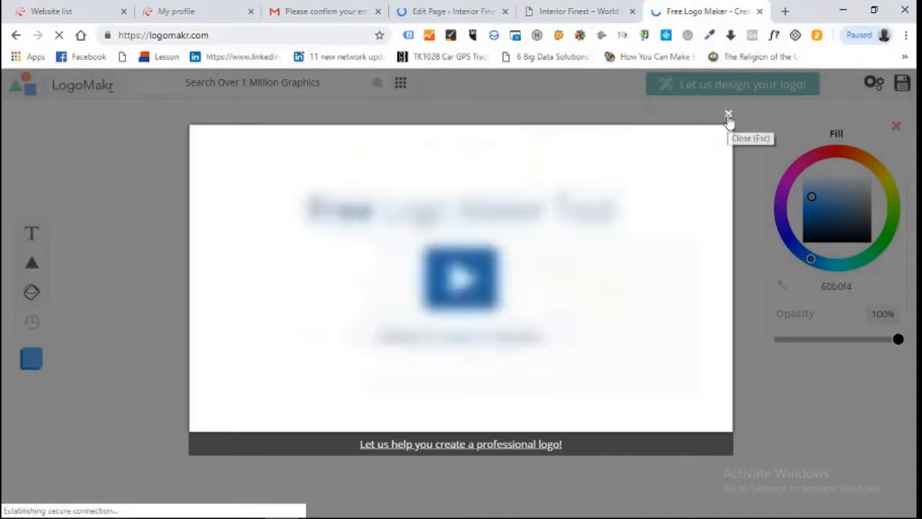
- Close LogoMakr's intro video and click through the three welcome tour tips
{"action": "left_click", "coordinate": [728, 113]}
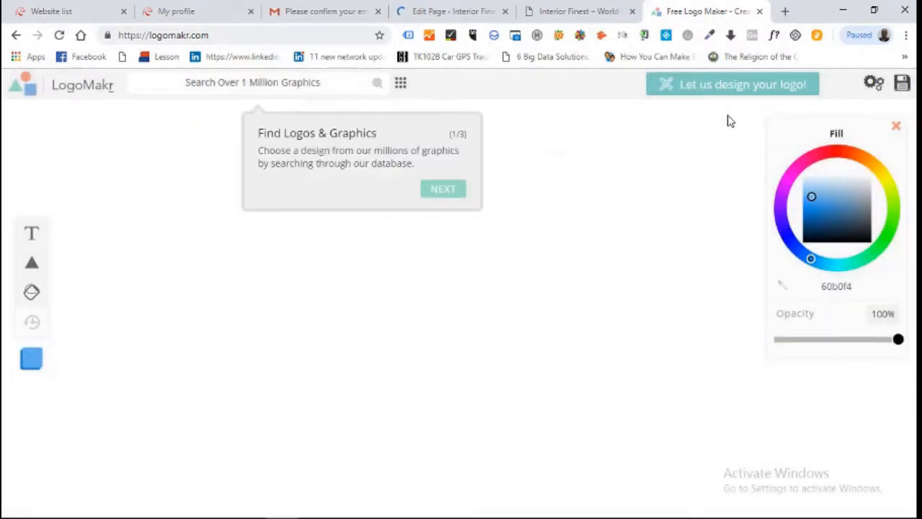
{"action": "left_click", "coordinate": [452, 195]}
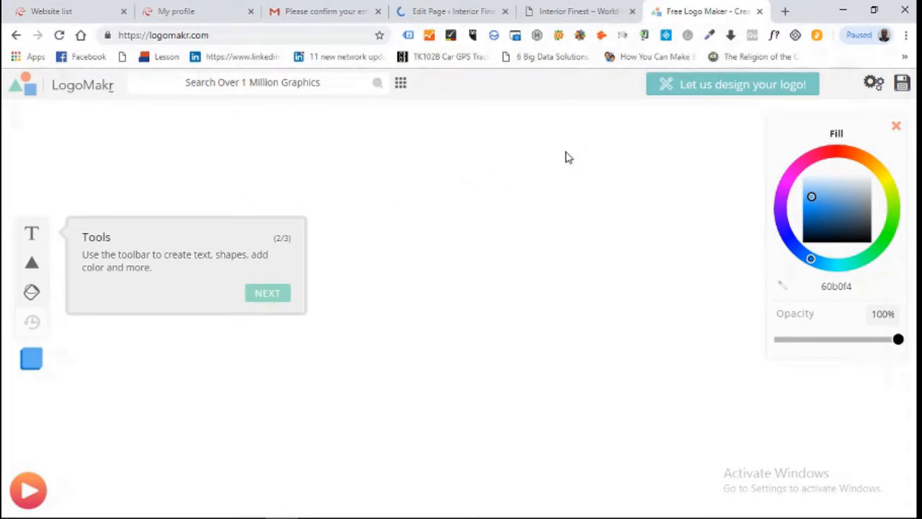
{"action": "left_click", "coordinate": [269, 299]}
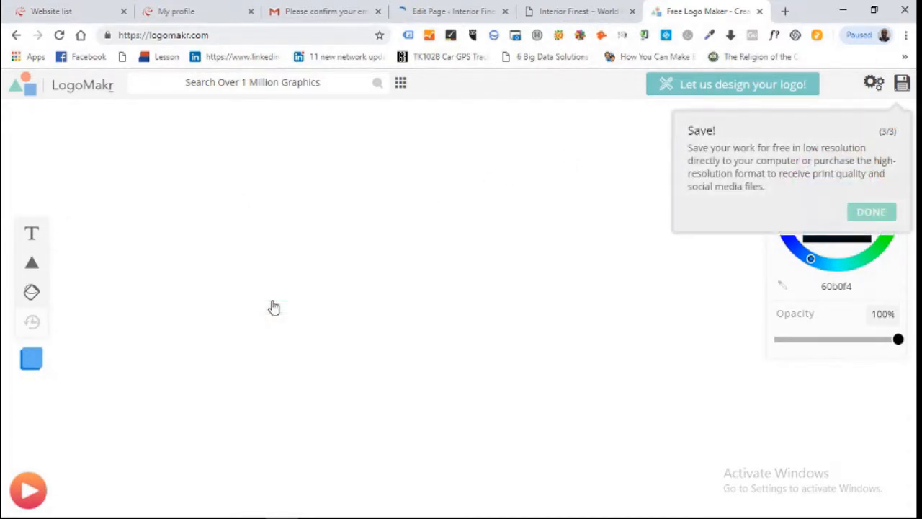
{"action": "left_click", "coordinate": [870, 215]}
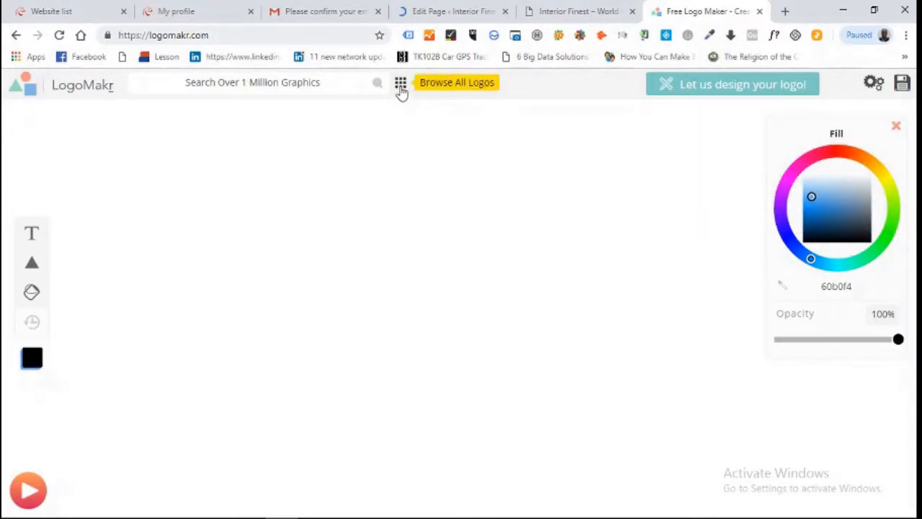
- Add the black butterfly graphic from the Decorative category to the canvas
{"action": "left_click", "coordinate": [400, 85]}
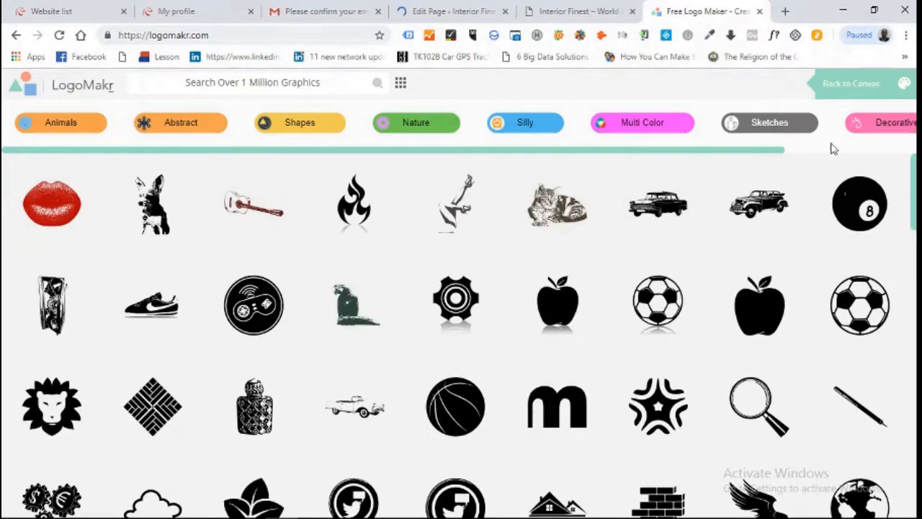
{"action": "left_click", "coordinate": [884, 133]}
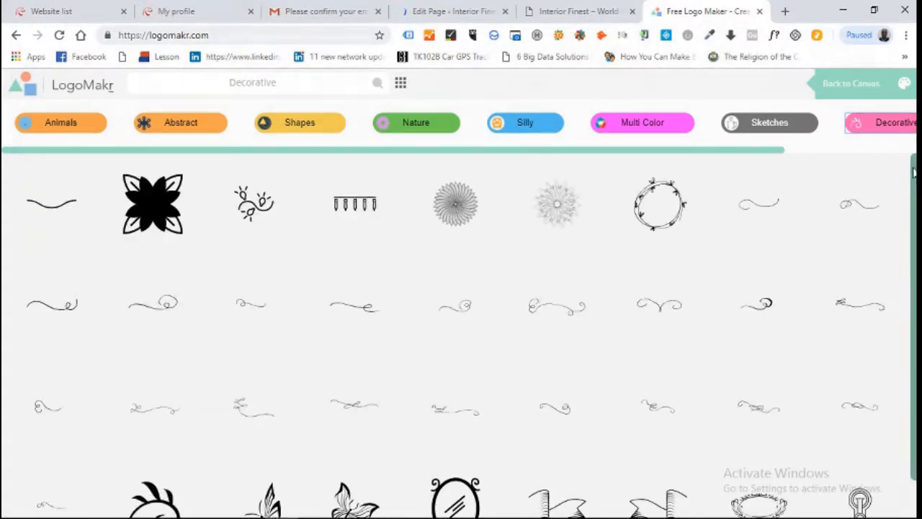
{"action": "scroll", "coordinate": [913, 324], "scroll_direction": "down", "scroll_amount": 1}
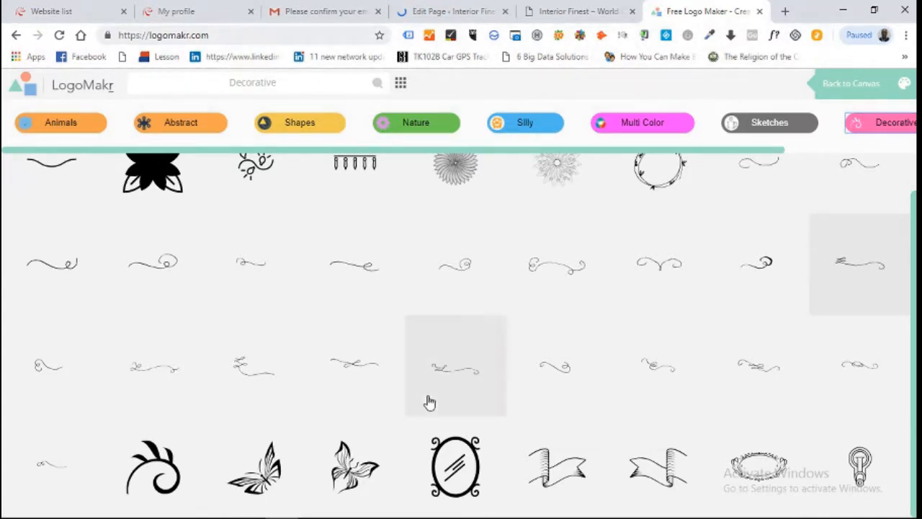
{"action": "left_click", "coordinate": [265, 474]}
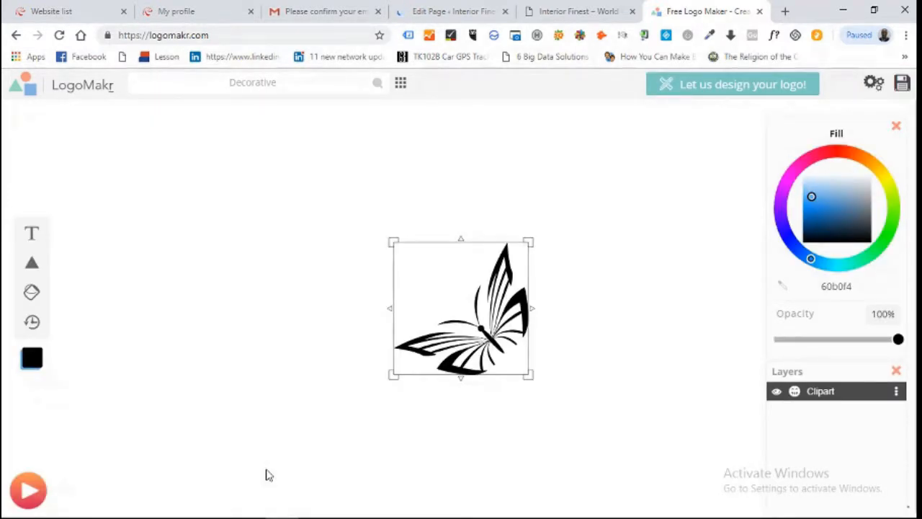
{"action": "left_click", "coordinate": [34, 234]}
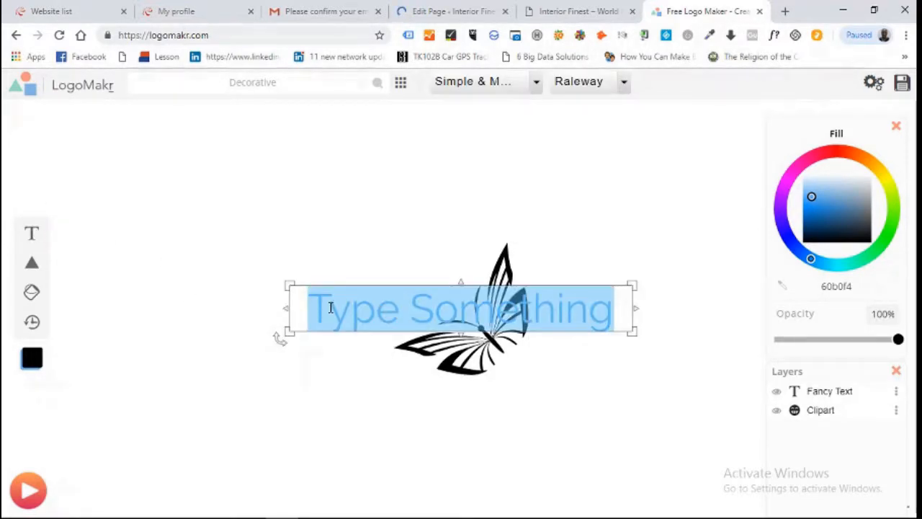
{"action": "type", "text": "inter"}
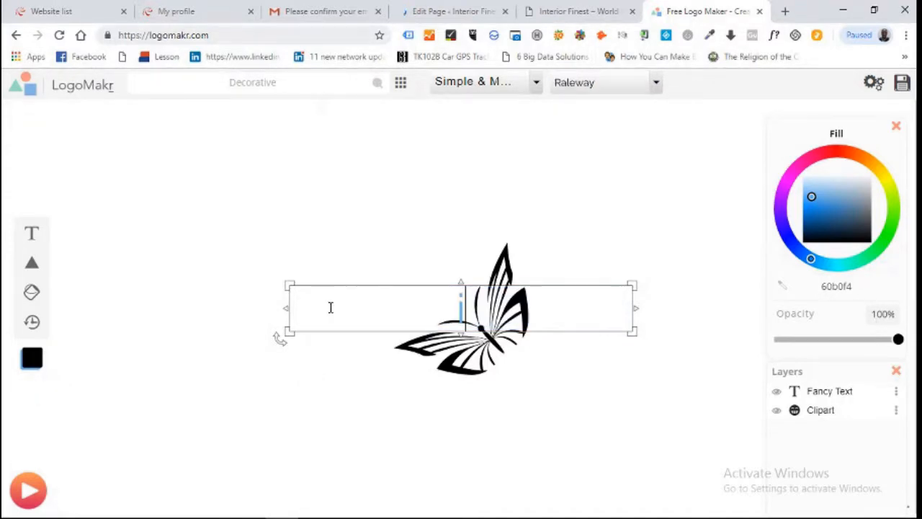
{"action": "type", "text": "ior"}
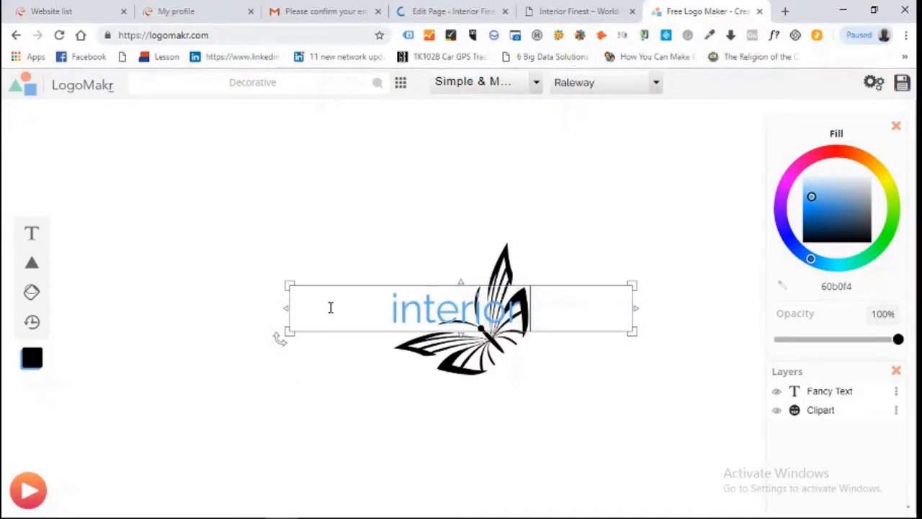
{"action": "type", "text": " fine"}
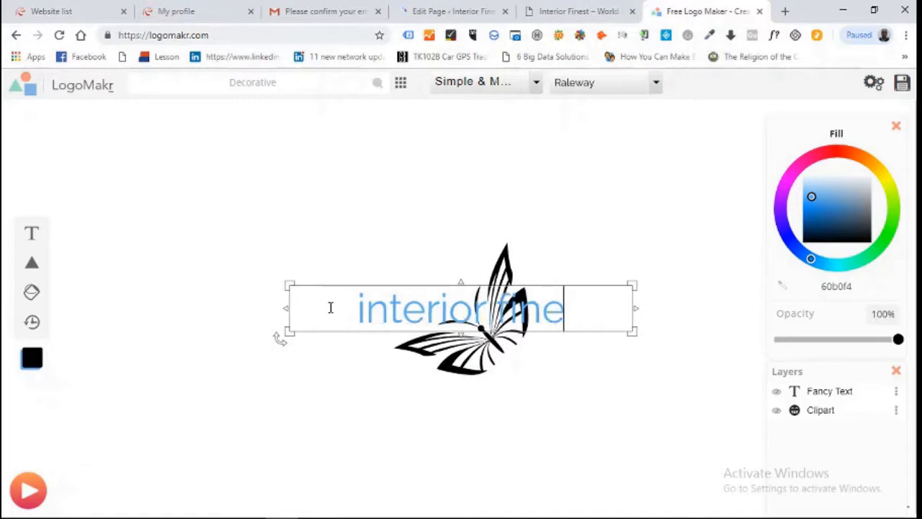
{"action": "type", "text": "st"}
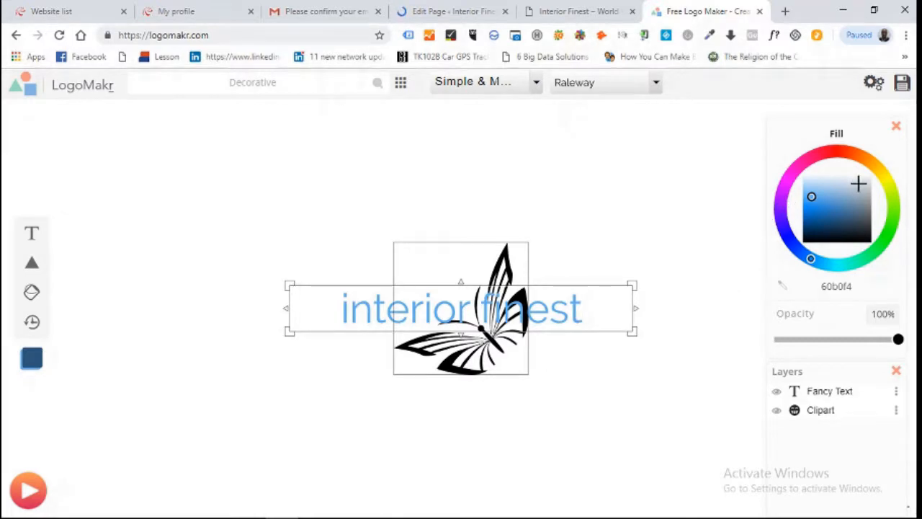
{"action": "left_click", "coordinate": [879, 172]}
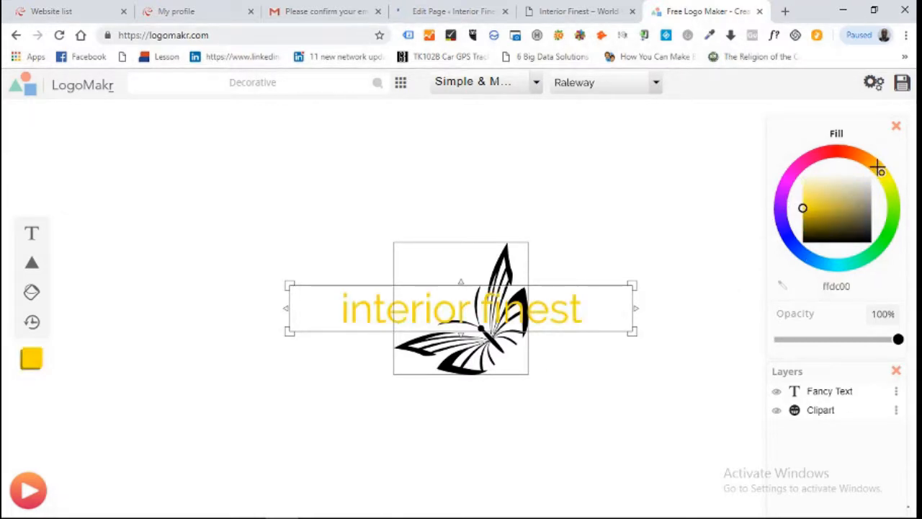
{"action": "left_click", "coordinate": [888, 179]}
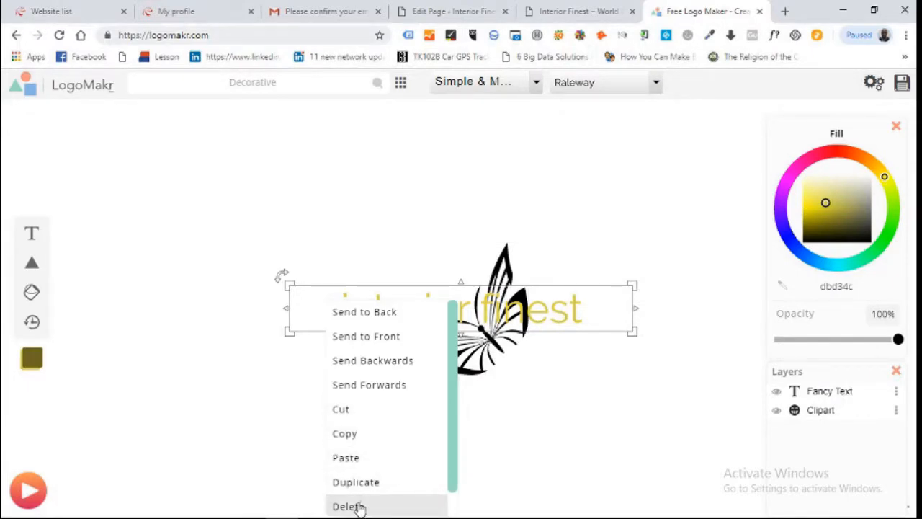
{"action": "left_click", "coordinate": [357, 505]}
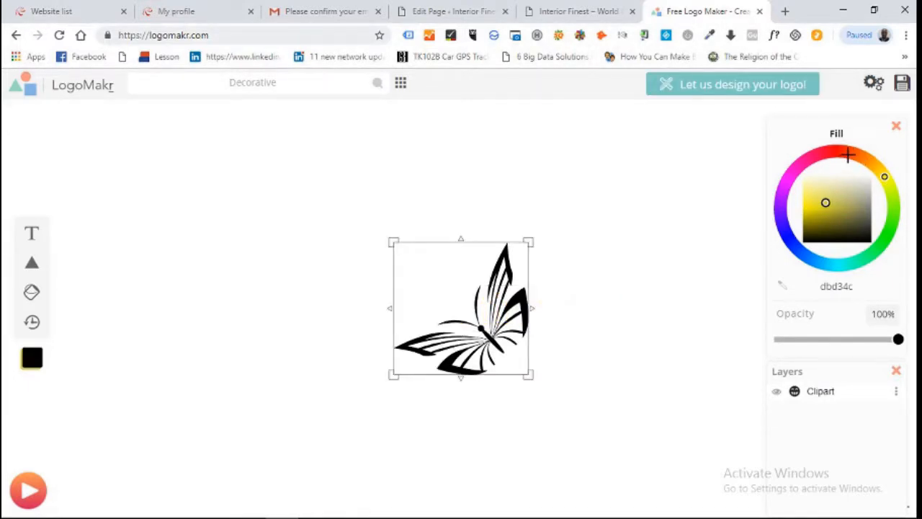
- Change the butterfly's fill colour to white ffffff, then deselect it
{"action": "left_click_drag", "start_coordinate": [840, 149], "coordinate": [820, 153]}
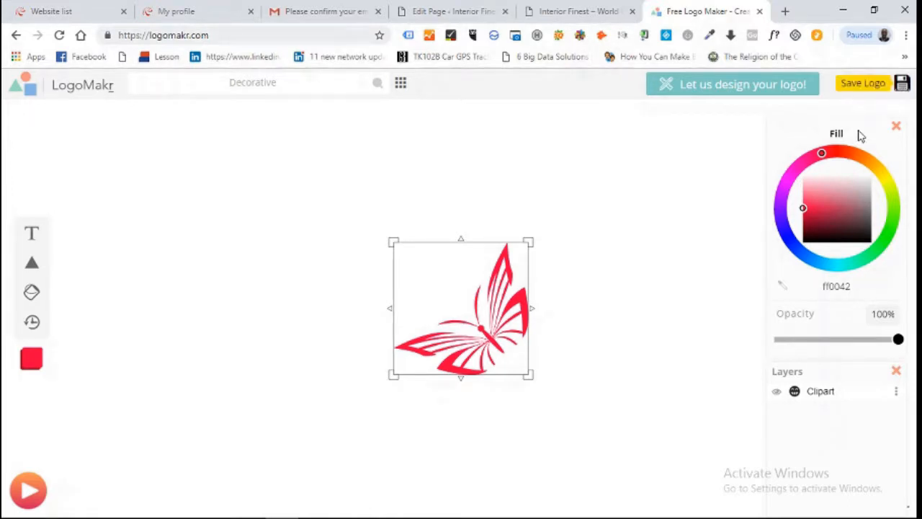
{"action": "left_click", "coordinate": [844, 169]}
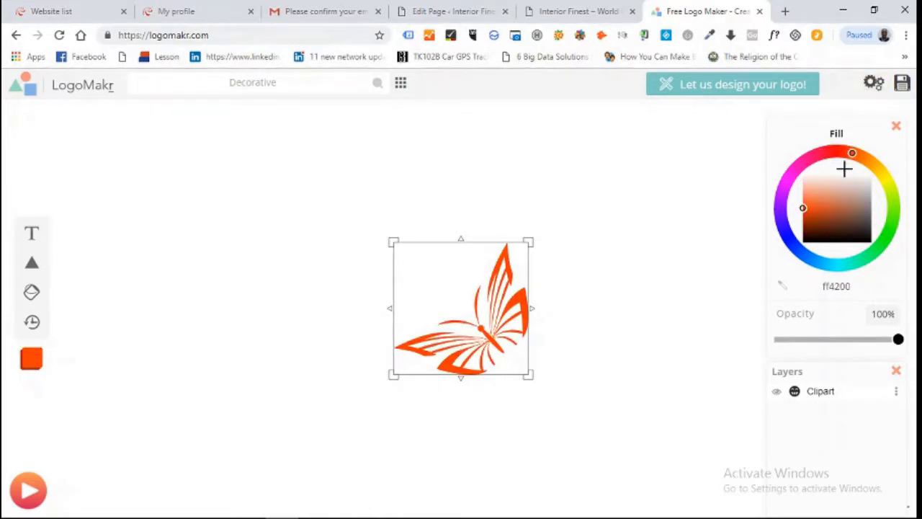
{"action": "left_click", "coordinate": [844, 176]}
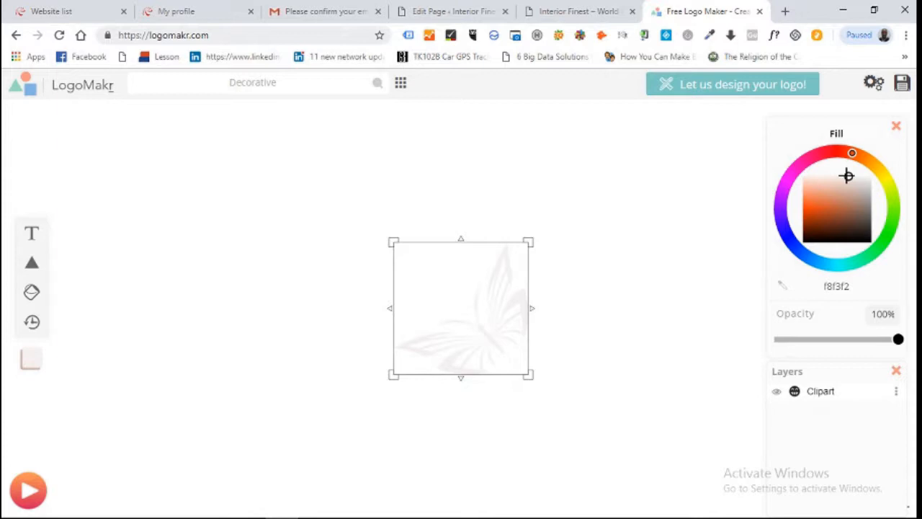
{"action": "left_click", "coordinate": [850, 173]}
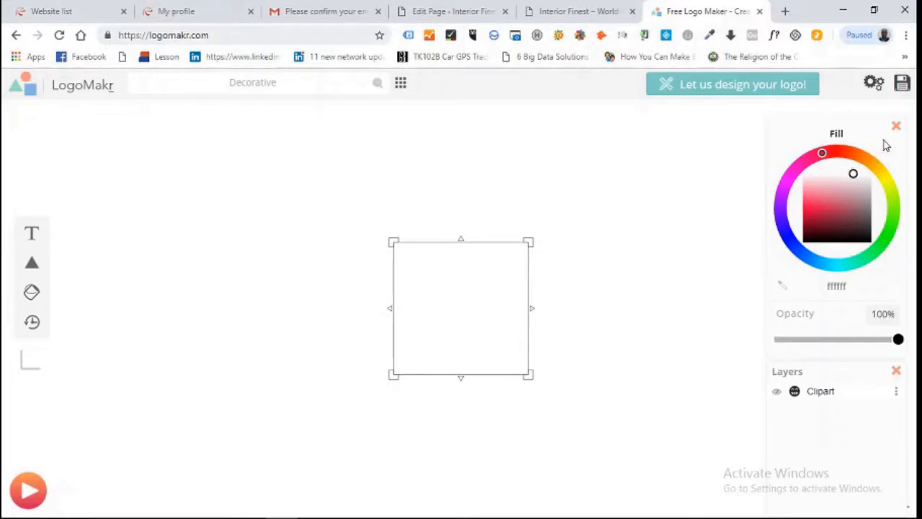
{"action": "left_click", "coordinate": [903, 83]}
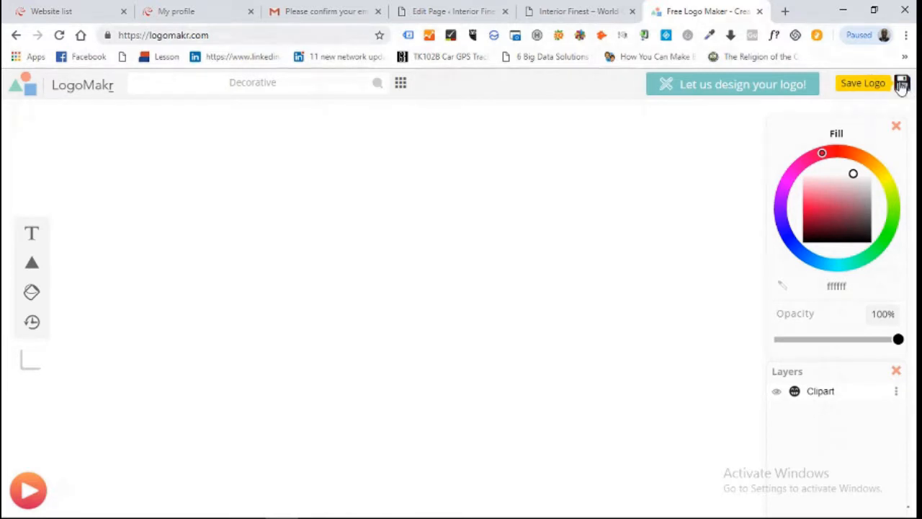
- Download the free low-resolution logo to the Desktop as weblogo.png
{"action": "left_click", "coordinate": [902, 84]}
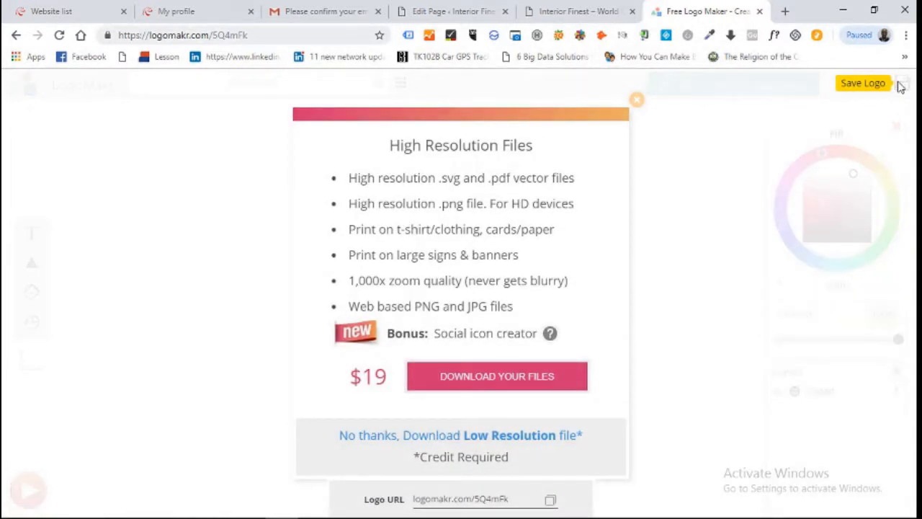
{"action": "left_click", "coordinate": [466, 435]}
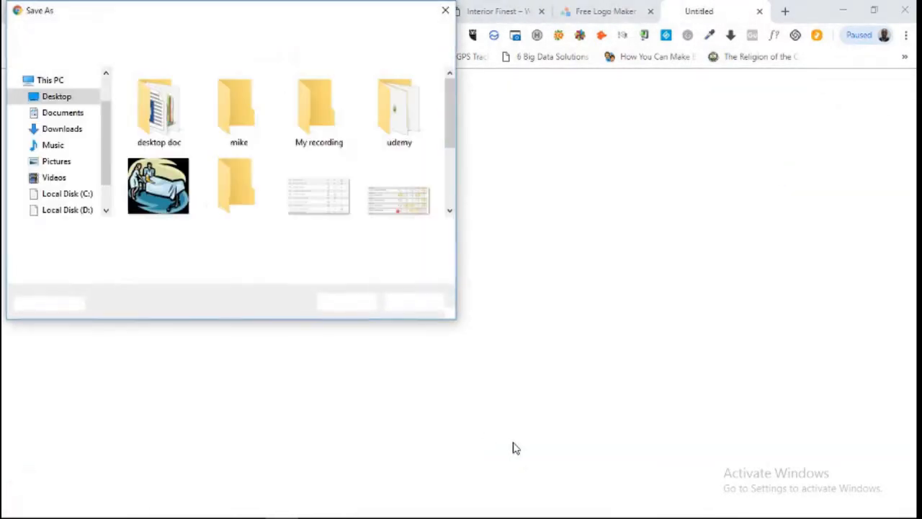
{"action": "left_click", "coordinate": [207, 231]}
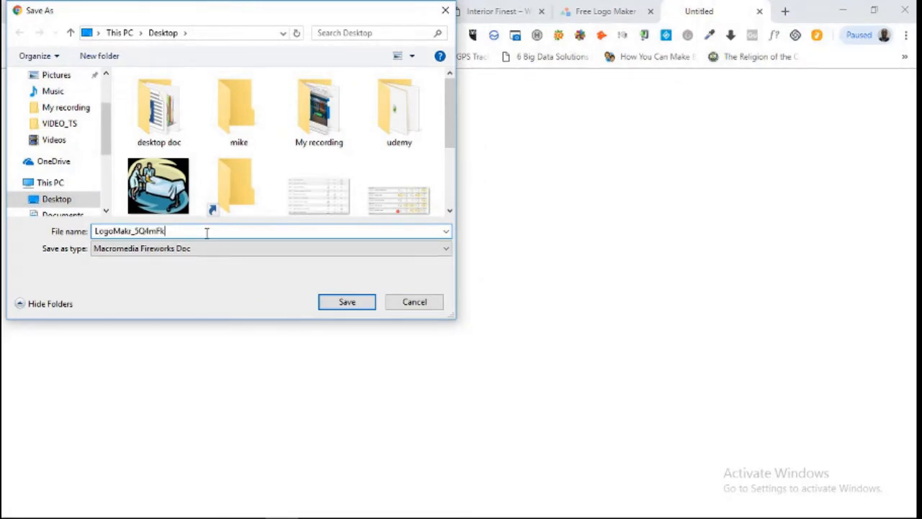
{"action": "key", "text": "BackSpace"}
{"action": "key", "text": "BackSpace"}
{"action": "key", "text": "BackSpace"}
{"action": "key", "text": "BackSpace"}
{"action": "key", "text": "BackSpace"}
{"action": "key", "text": "BackSpace"}
{"action": "key", "text": "BackSpace"}
{"action": "key", "text": "BackSpace"}
{"action": "key", "text": "BackSpace"}
{"action": "key", "text": "BackSpace"}
{"action": "key", "text": "BackSpace"}
{"action": "key", "text": "BackSpace"}
{"action": "key", "text": "BackSpace"}
{"action": "key", "text": "BackSpace"}
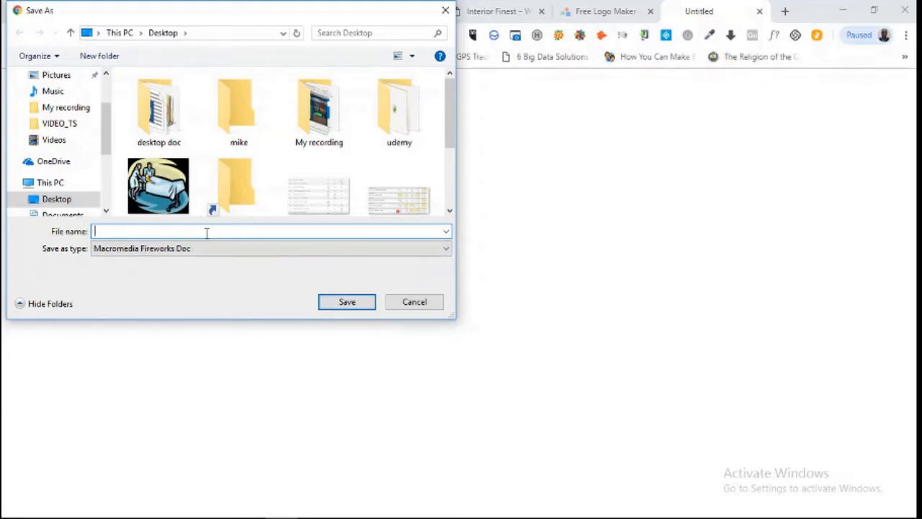
{"action": "type", "text": "weblogo"}
{"action": "left_click", "coordinate": [347, 302]}
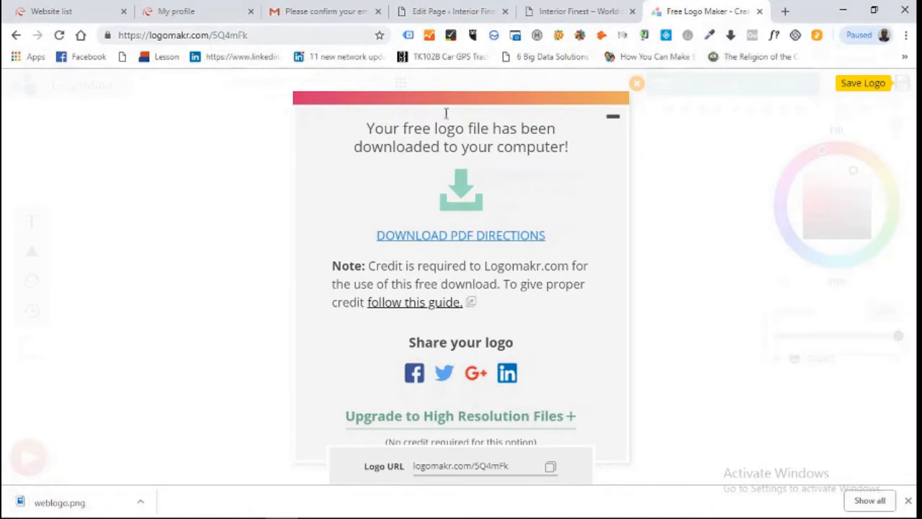
{"action": "left_click", "coordinate": [434, 13]}
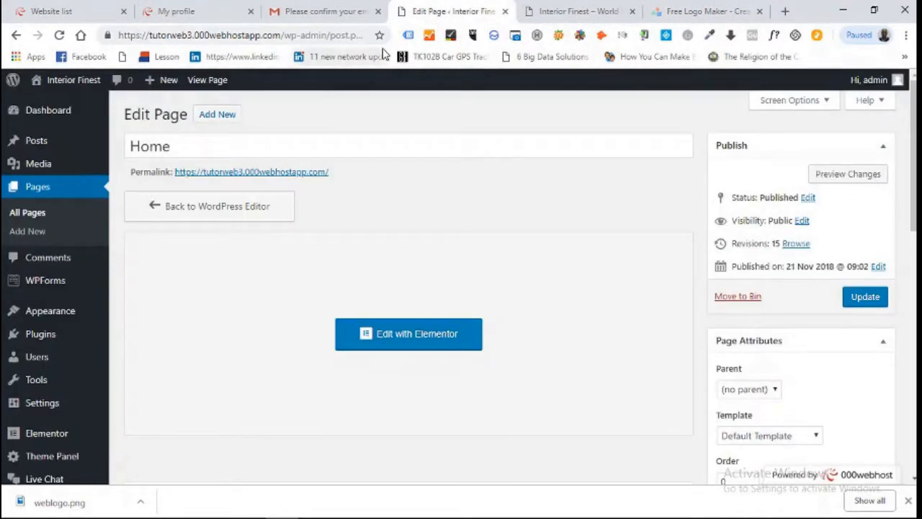
- Open the Customizer's Header › Logo settings via Appearance > Customize
{"action": "mouse_move", "coordinate": [51, 320]}
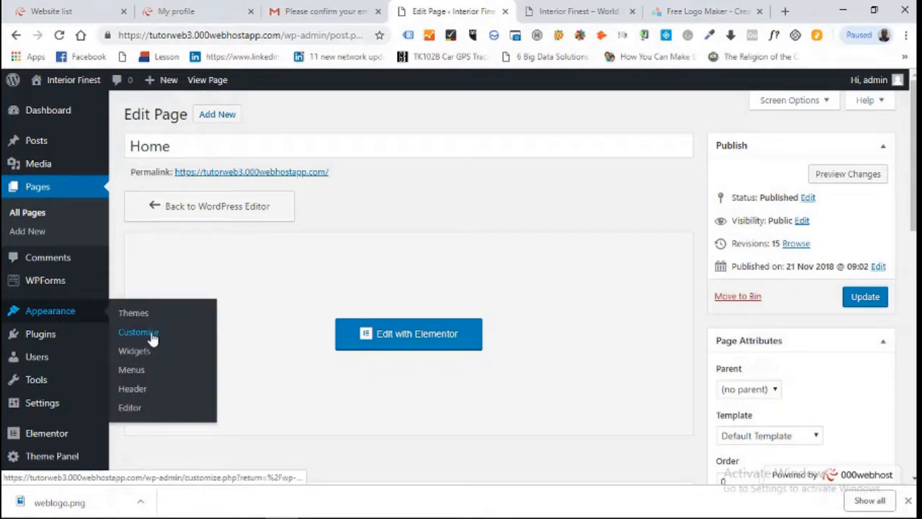
{"action": "left_click", "coordinate": [133, 396]}
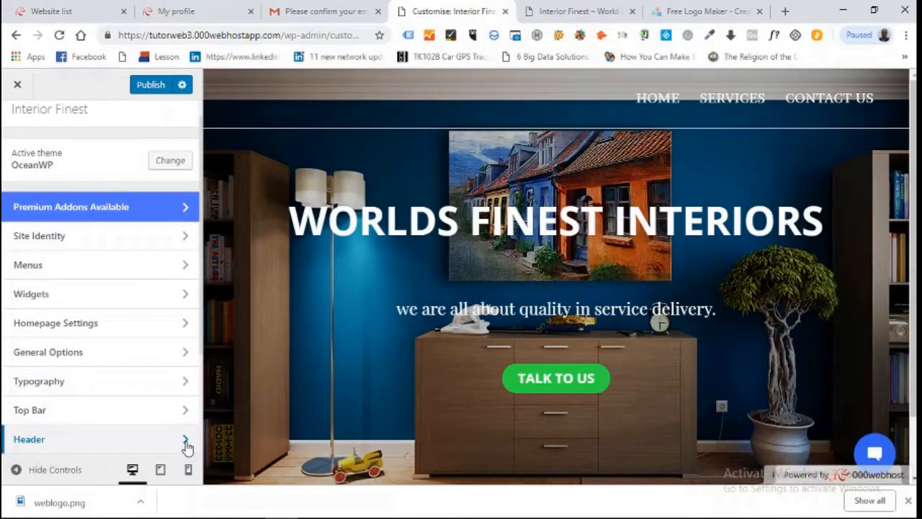
{"action": "left_click", "coordinate": [185, 447]}
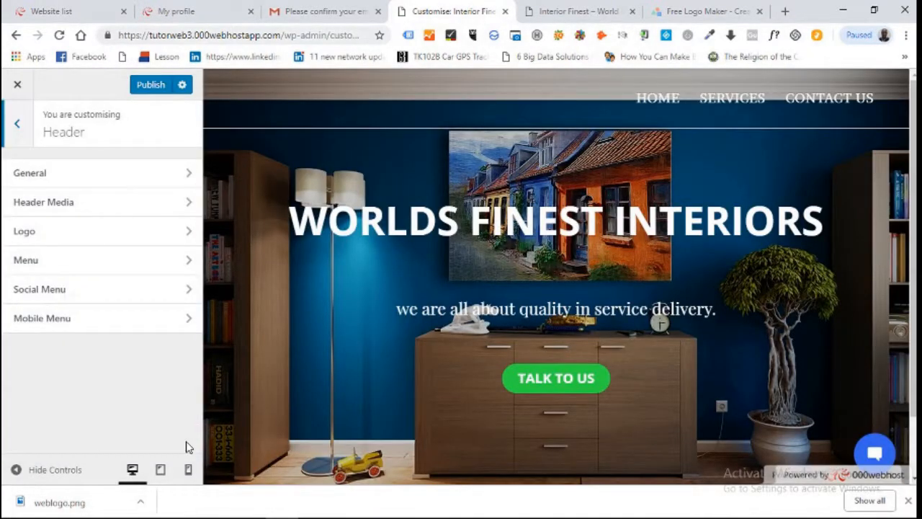
{"action": "left_click", "coordinate": [189, 235]}
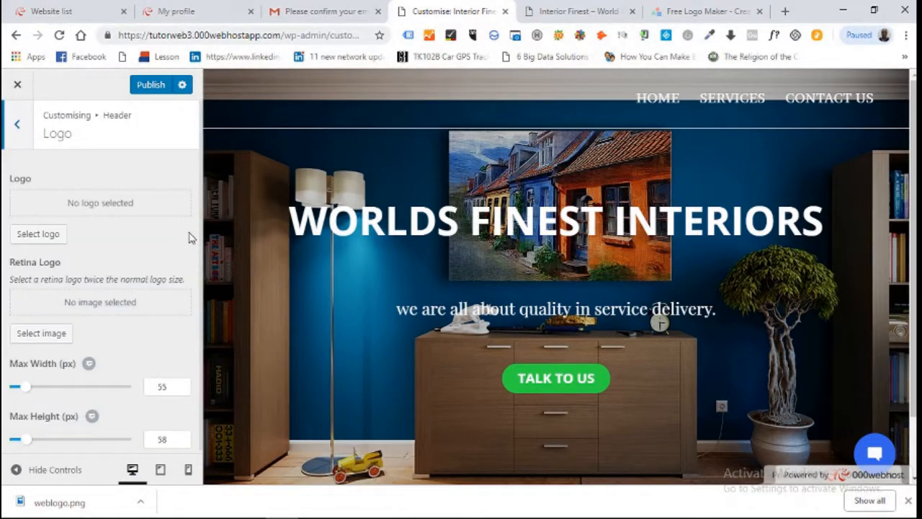
- Upload weblogo.png from the computer into the logo media library
{"action": "left_click", "coordinate": [43, 240]}
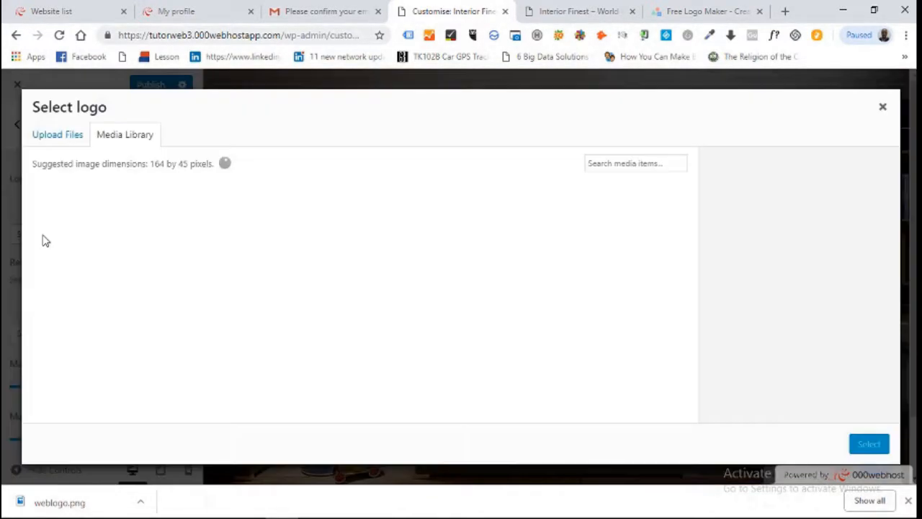
{"action": "left_click", "coordinate": [55, 146]}
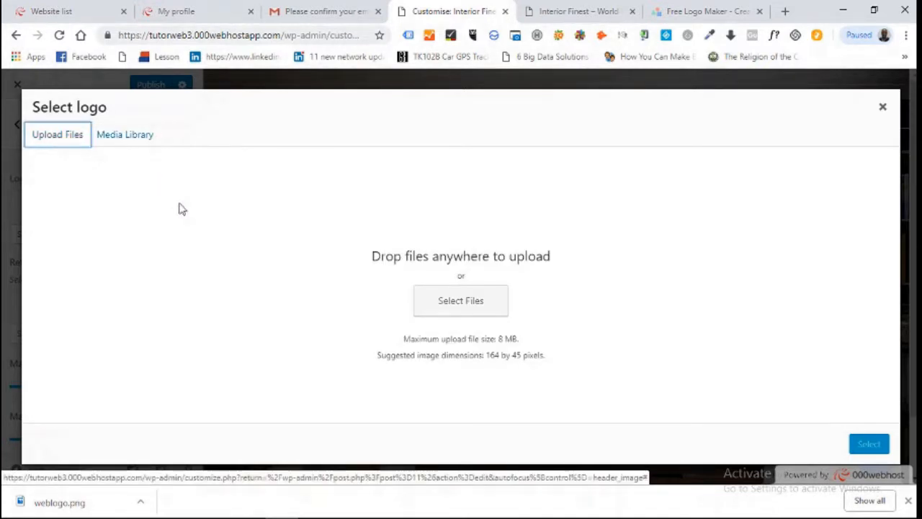
{"action": "left_click", "coordinate": [476, 306]}
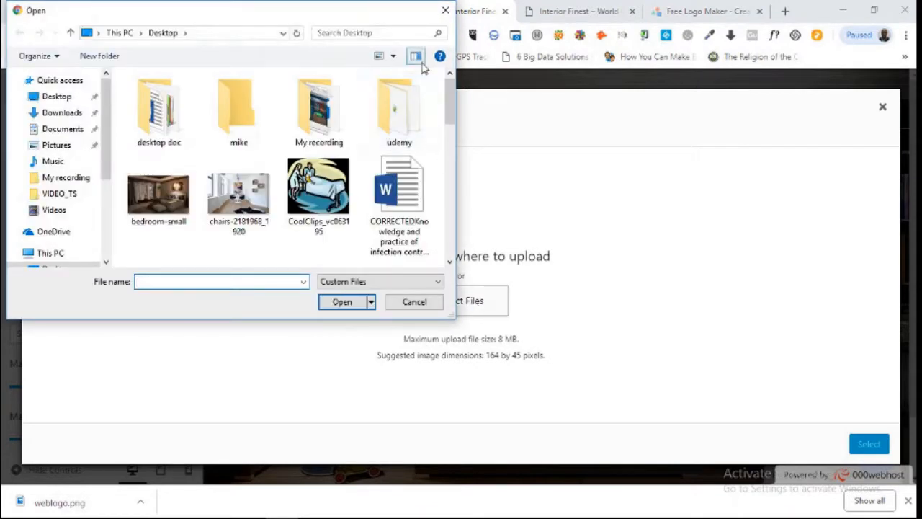
{"action": "left_click_drag", "start_coordinate": [451, 100], "coordinate": [448, 249]}
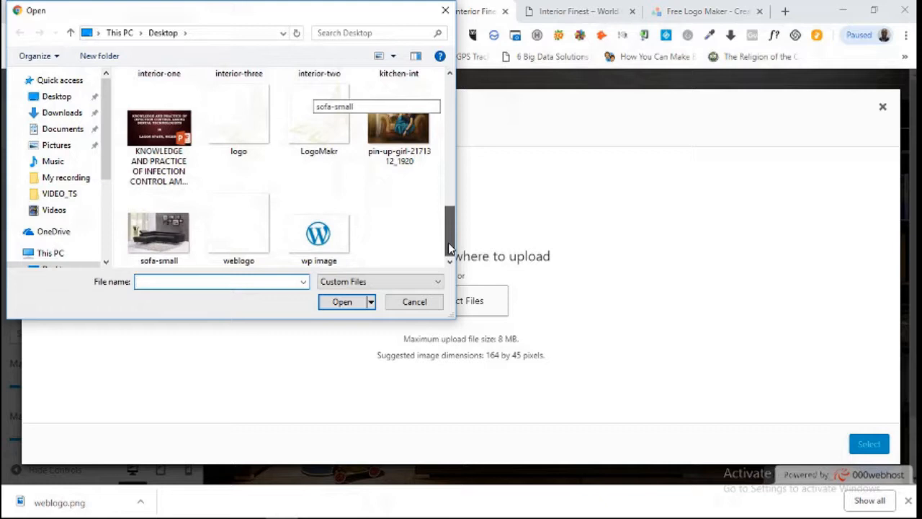
{"action": "left_click", "coordinate": [262, 245]}
{"action": "left_click", "coordinate": [362, 302]}
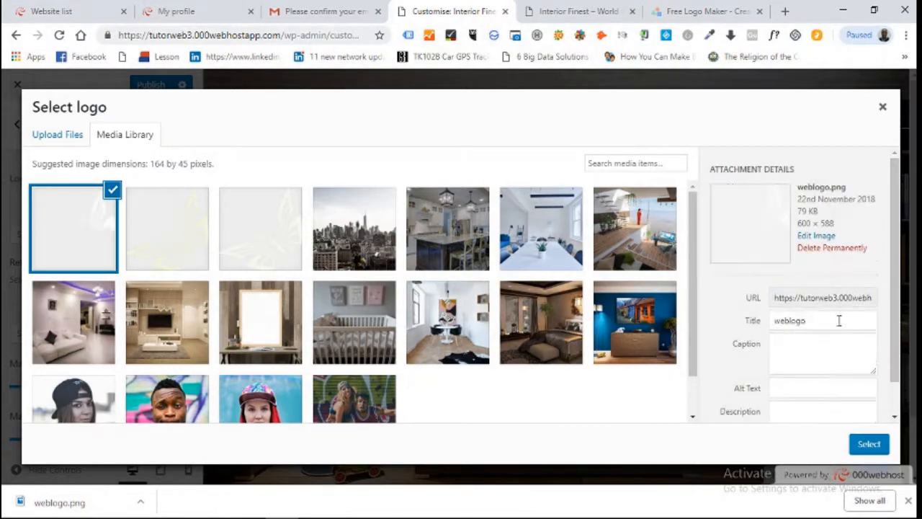
- Retitle the uploaded image 'interior finest' and select it as the logo
{"action": "left_click", "coordinate": [831, 322]}
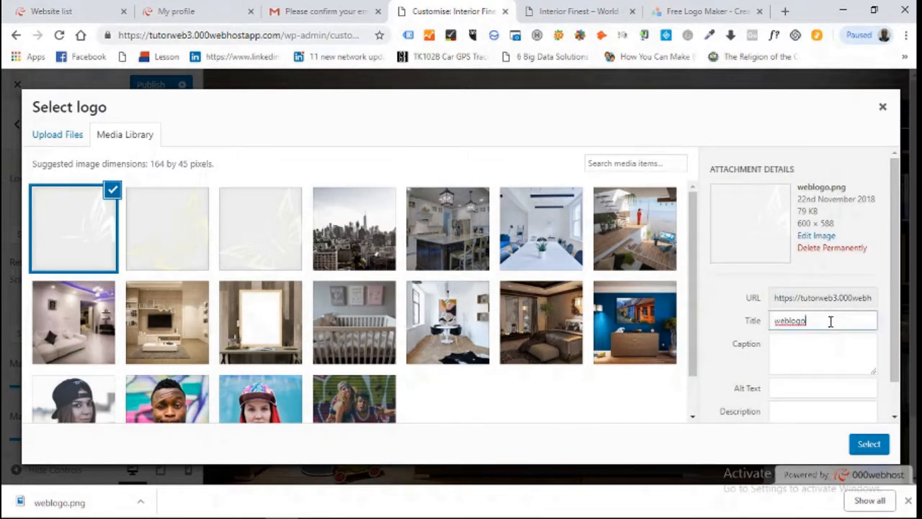
{"action": "key", "text": "BackSpace"}
{"action": "key", "text": "BackSpace"}
{"action": "key", "text": "BackSpace"}
{"action": "key", "text": "BackSpace"}
{"action": "key", "text": "BackSpace"}
{"action": "key", "text": "BackSpace"}
{"action": "key", "text": "BackSpace"}
{"action": "type", "text": "interior finest"}
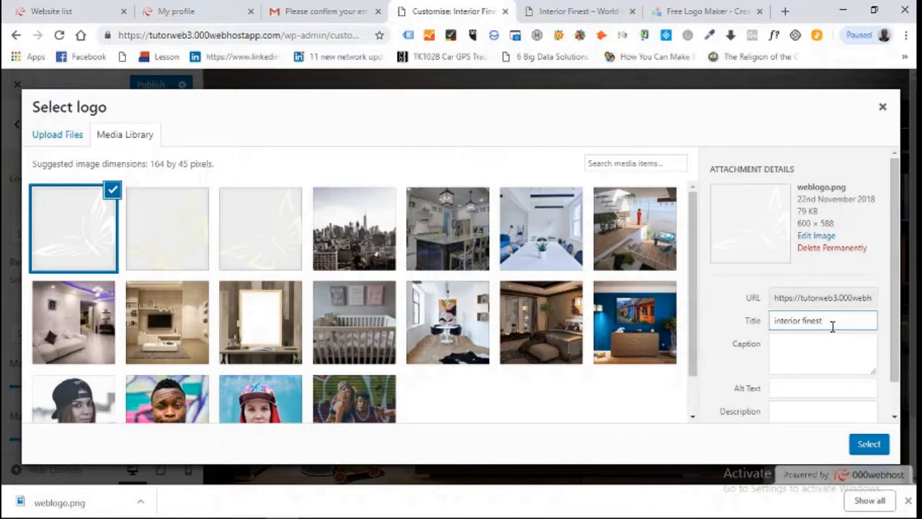
{"action": "left_click", "coordinate": [869, 447]}
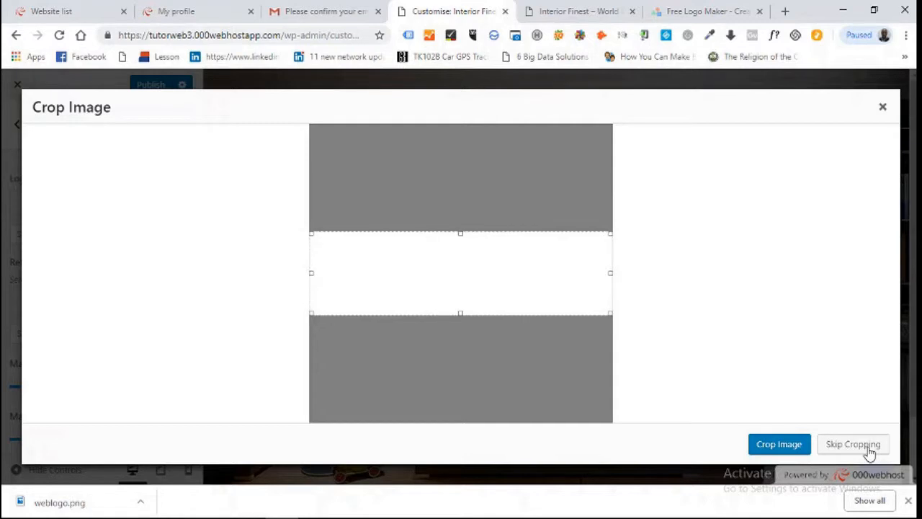
- Skip cropping so the full white butterfly weblogo becomes the header logo
{"action": "left_click", "coordinate": [869, 451]}
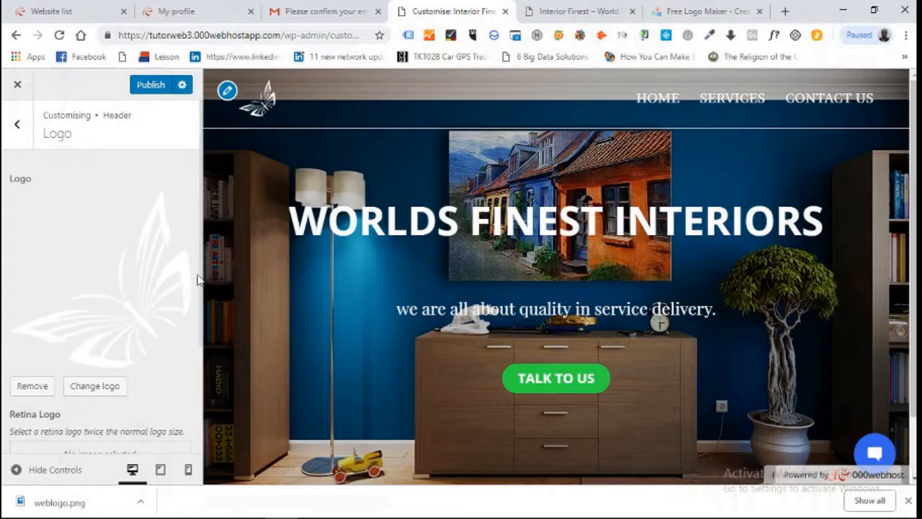
- Set the logo's Max Width slider to 59 px and Max Height to 47 px
{"action": "left_click_drag", "start_coordinate": [198, 329], "coordinate": [202, 352]}
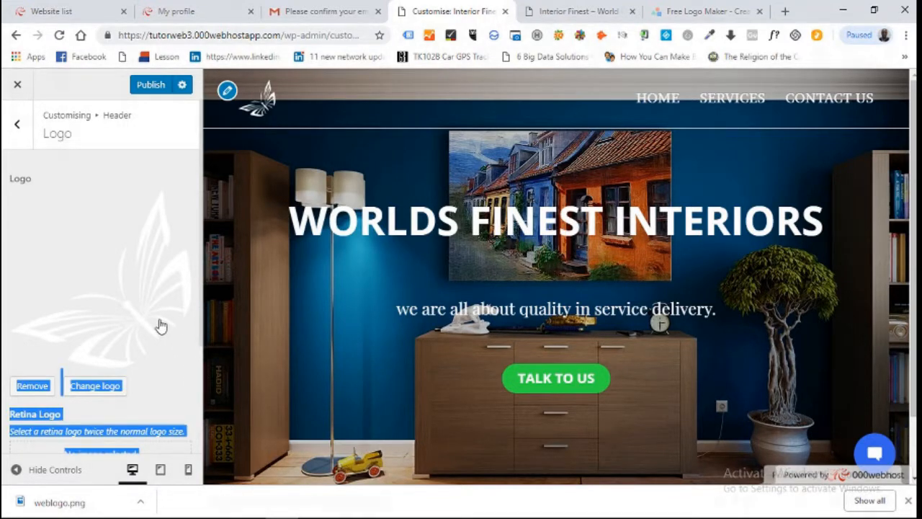
{"action": "left_click", "coordinate": [160, 327]}
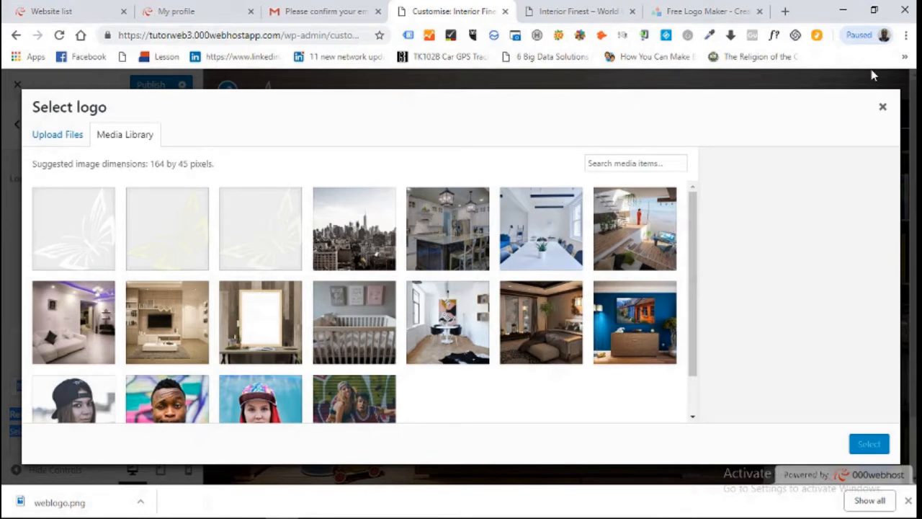
{"action": "left_click", "coordinate": [882, 107]}
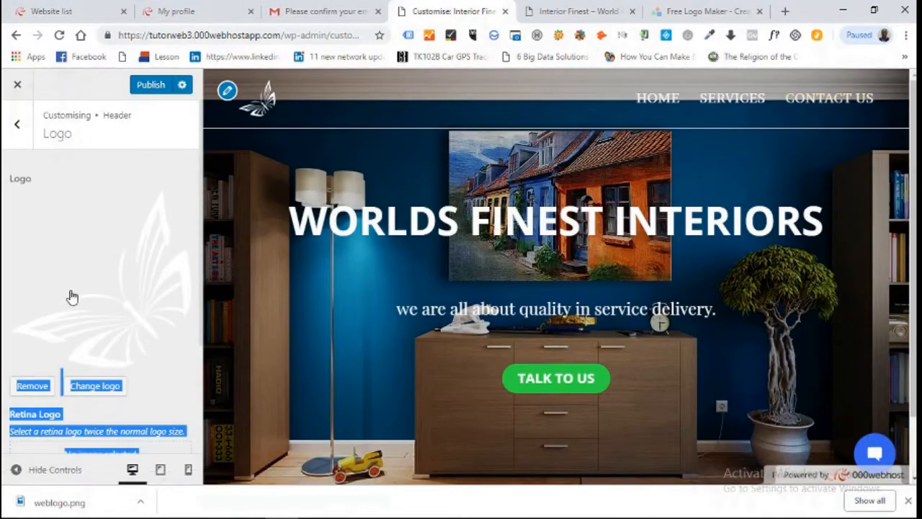
{"action": "left_click", "coordinate": [200, 282]}
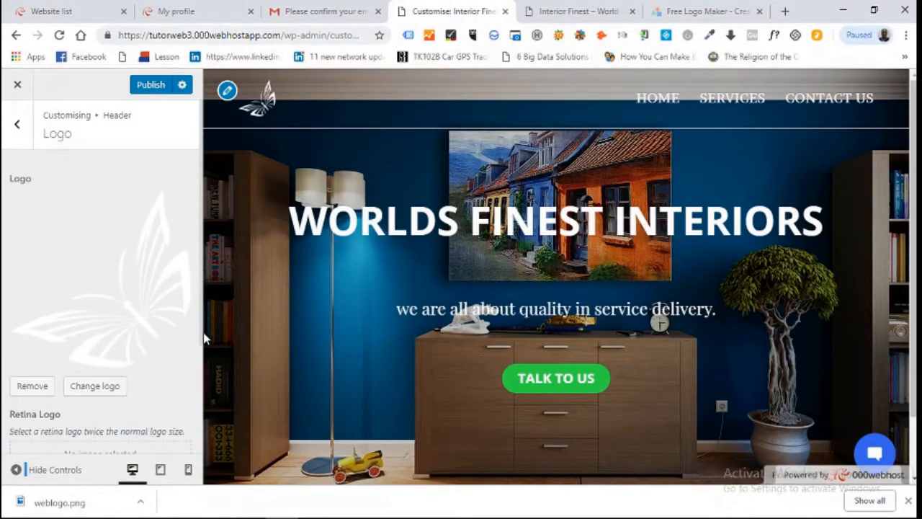
{"action": "left_click_drag", "start_coordinate": [200, 340], "coordinate": [200, 455]}
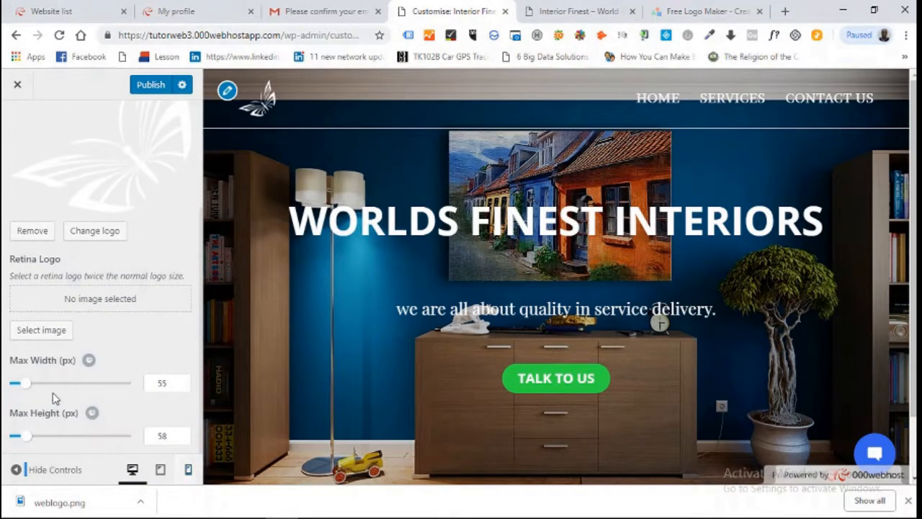
{"action": "left_click_drag", "start_coordinate": [26, 384], "coordinate": [45, 389]}
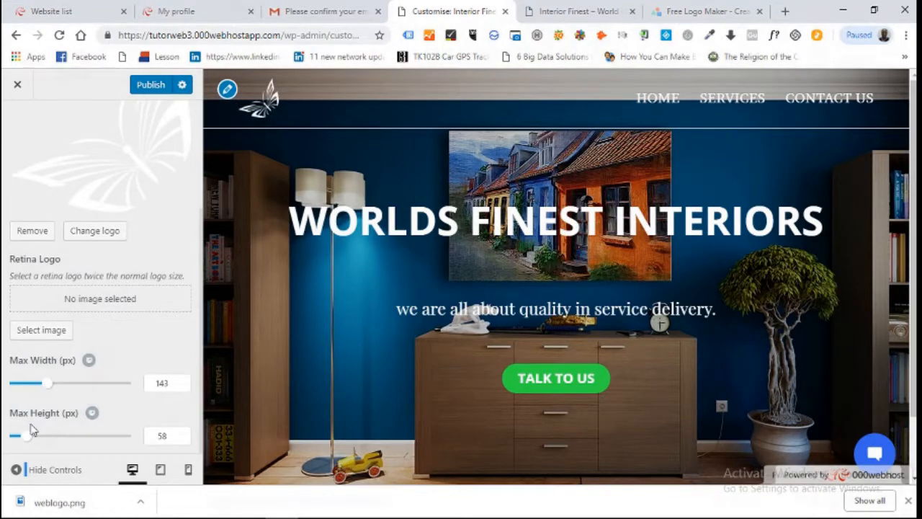
{"action": "left_click_drag", "start_coordinate": [29, 437], "coordinate": [137, 439]}
{"action": "left_click_drag", "start_coordinate": [45, 389], "coordinate": [116, 392]}
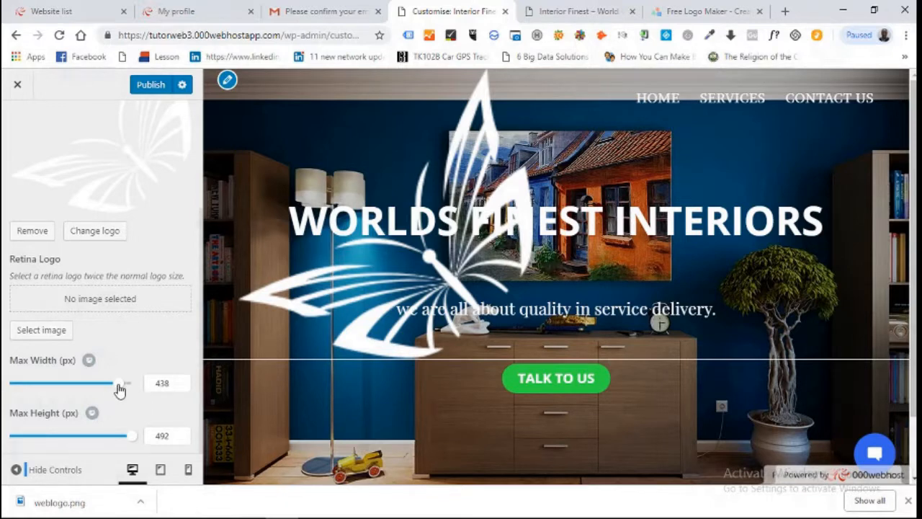
{"action": "left_click_drag", "start_coordinate": [119, 389], "coordinate": [30, 391]}
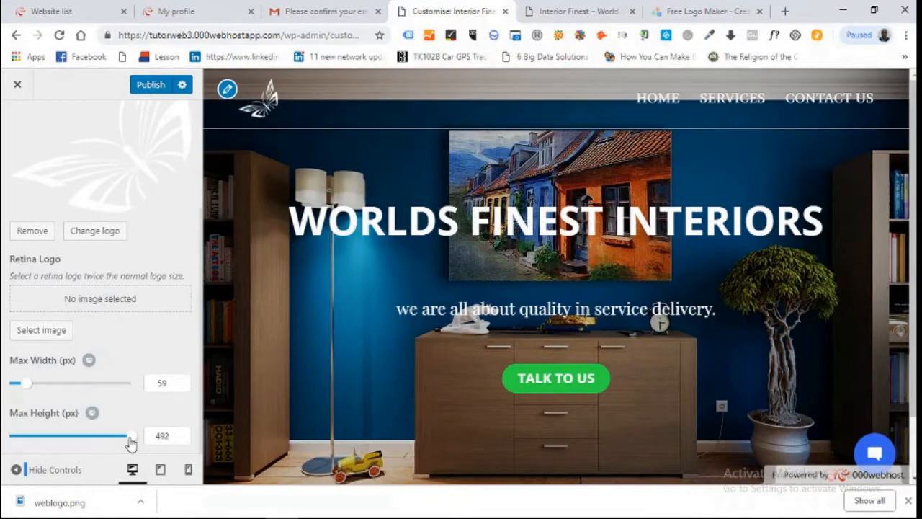
{"action": "left_click_drag", "start_coordinate": [128, 436], "coordinate": [24, 436]}
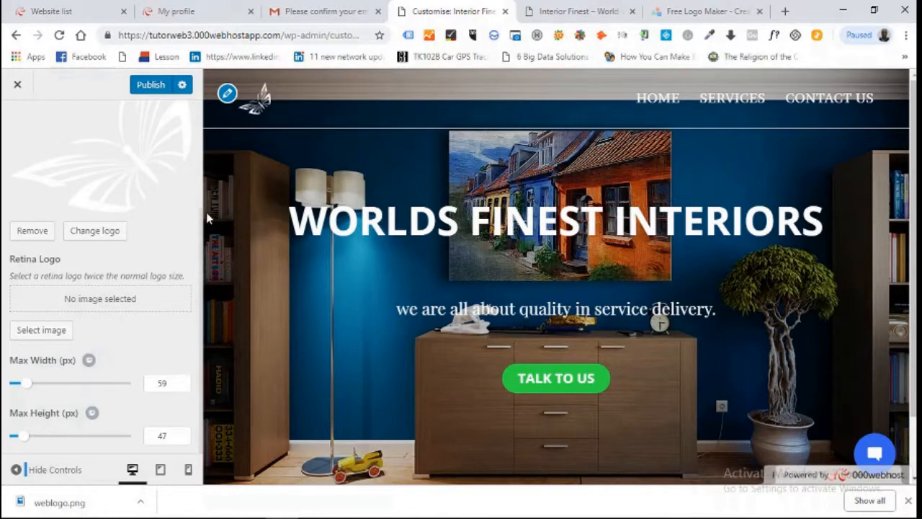
- Publish the small white butterfly logo, confirm it in the reloaded live header, then return to Edit Page
{"action": "left_click", "coordinate": [148, 87]}
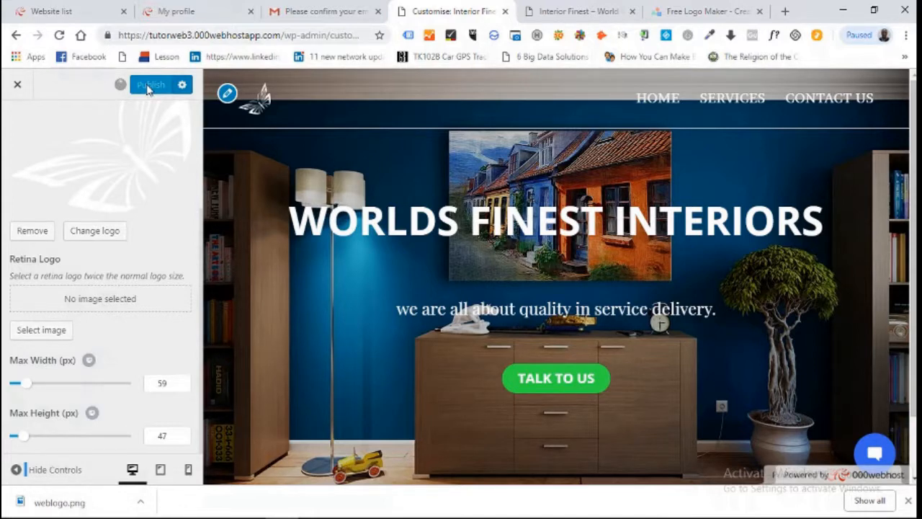
{"action": "left_click", "coordinate": [18, 87]}
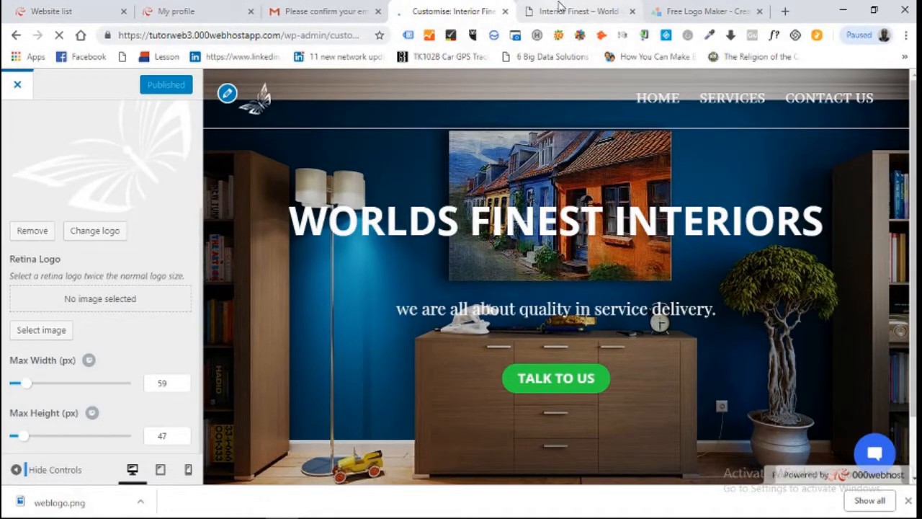
{"action": "left_click", "coordinate": [561, 7]}
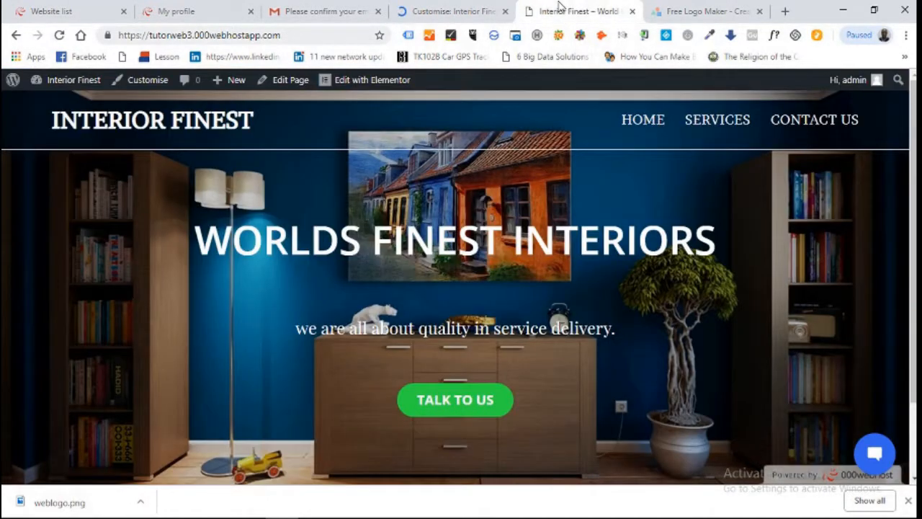
{"action": "left_click", "coordinate": [59, 38]}
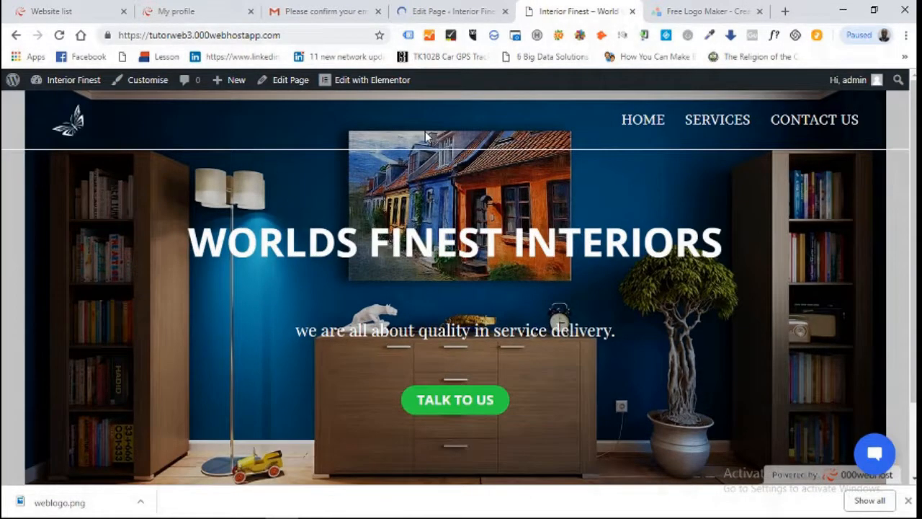
{"action": "left_click", "coordinate": [454, 11]}
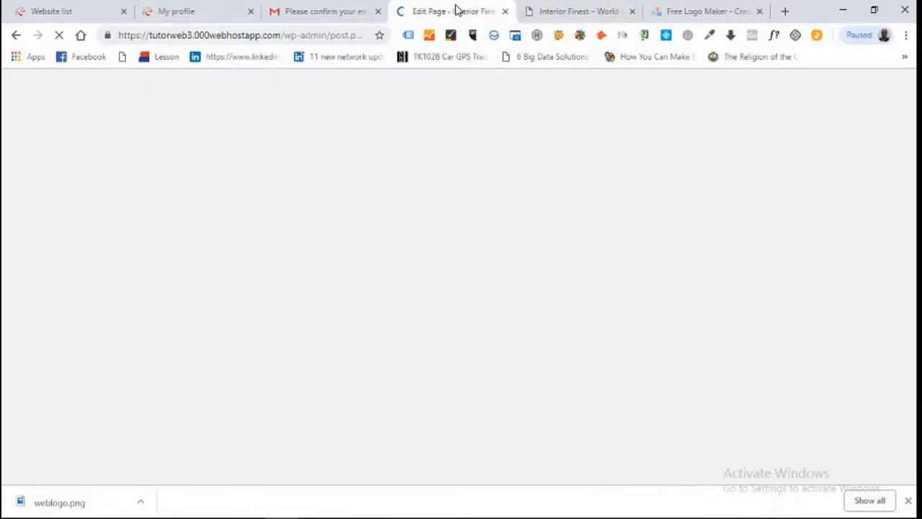